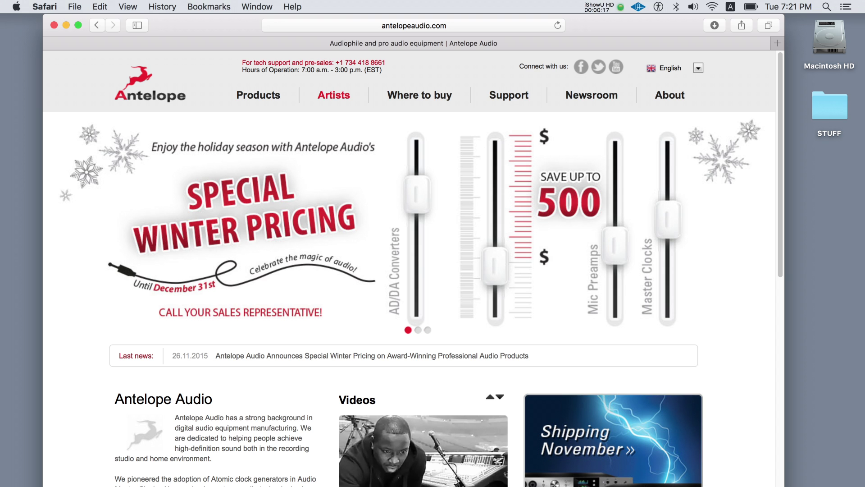
From Antelope's Orion32+ downloads, get the OS X 10.9+ Control Panel and the Mac driver
mouse_move(489, 96)
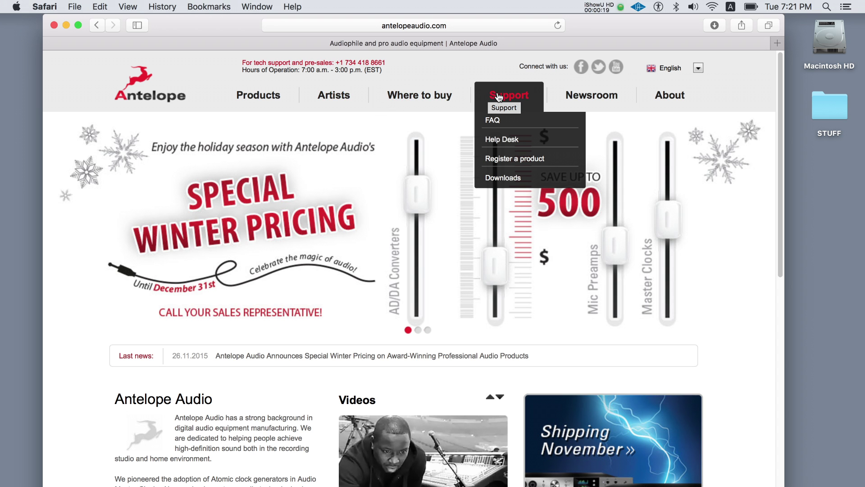
left_click(495, 180)
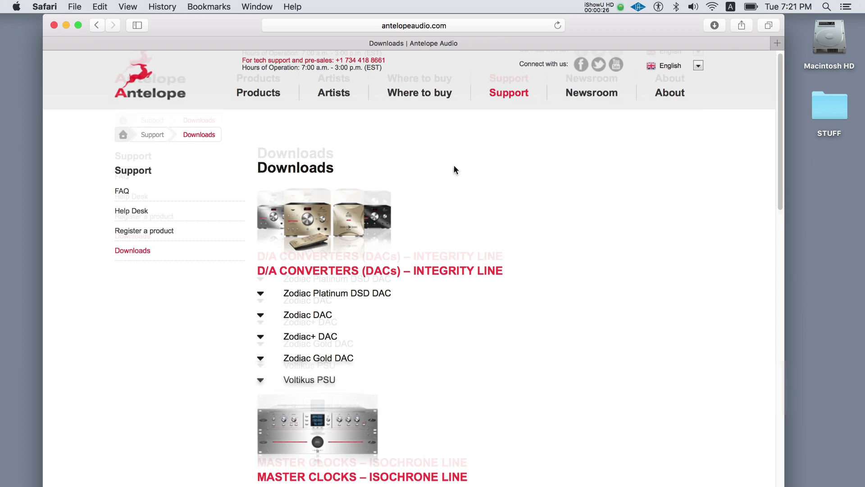
scroll(454, 170, "down", 8)
left_click(386, 332)
scroll(450, 315, "down", 3)
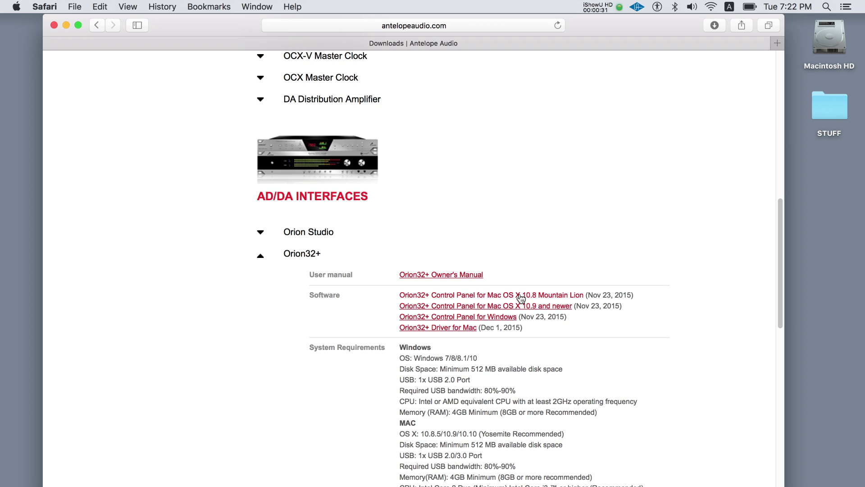
left_click(529, 308)
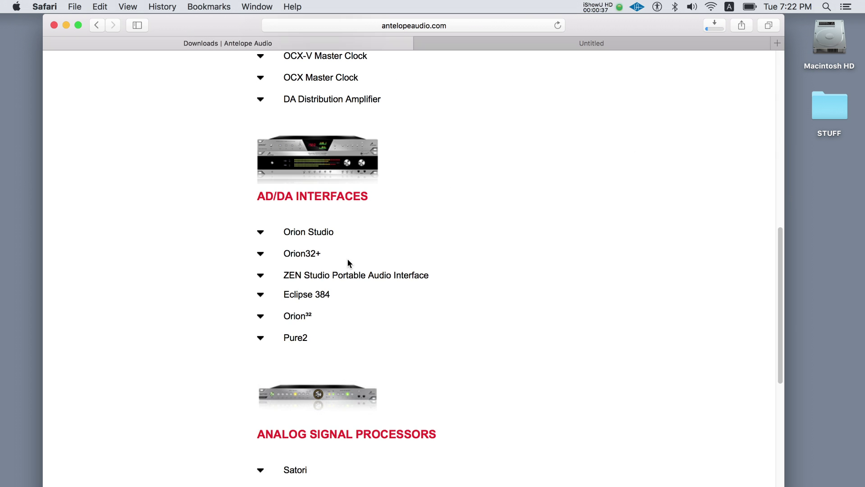
left_click(311, 260)
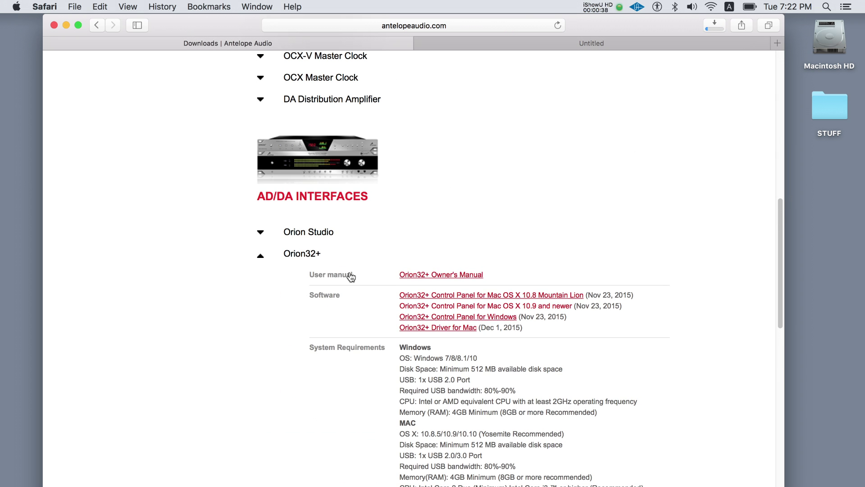
left_click(464, 328)
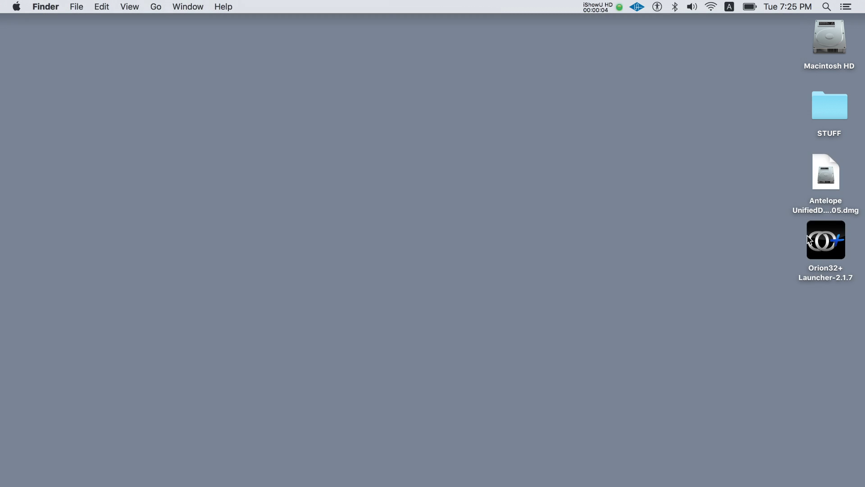
Open the downloaded Antelope Unified disk image and launch the driver installer
left_click(822, 178)
double_click(823, 178)
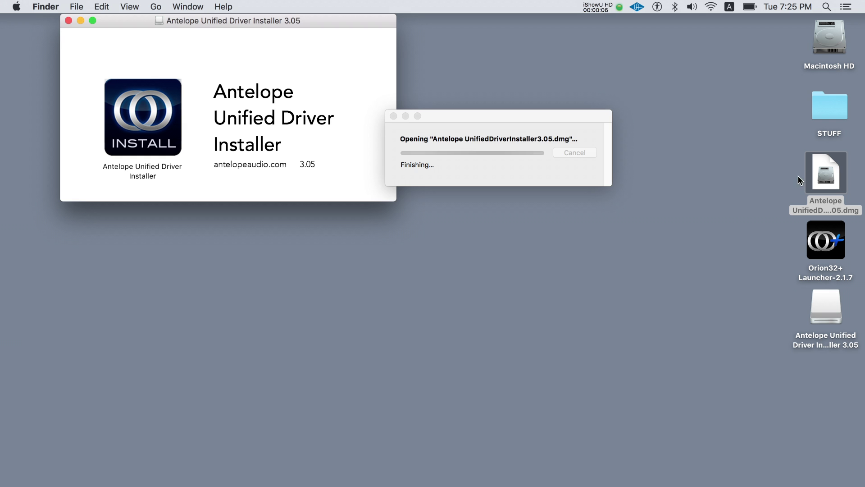
left_click_drag(176, 21, 563, 21)
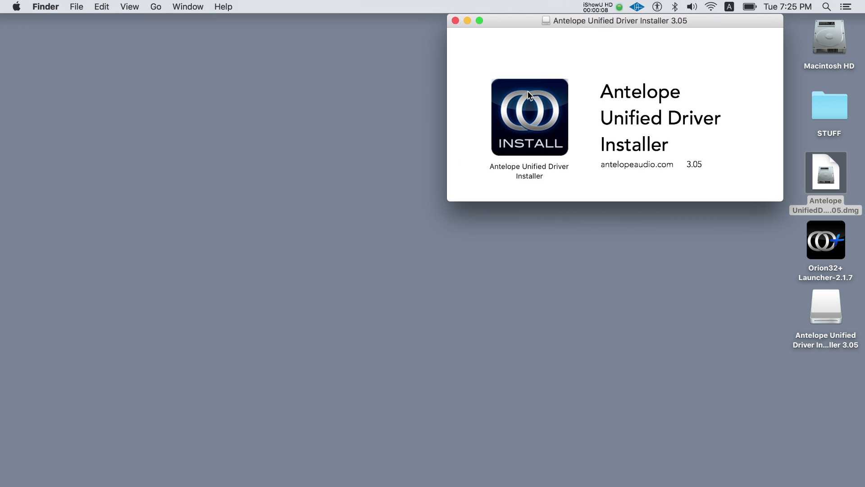
double_click(525, 95)
left_click(564, 231)
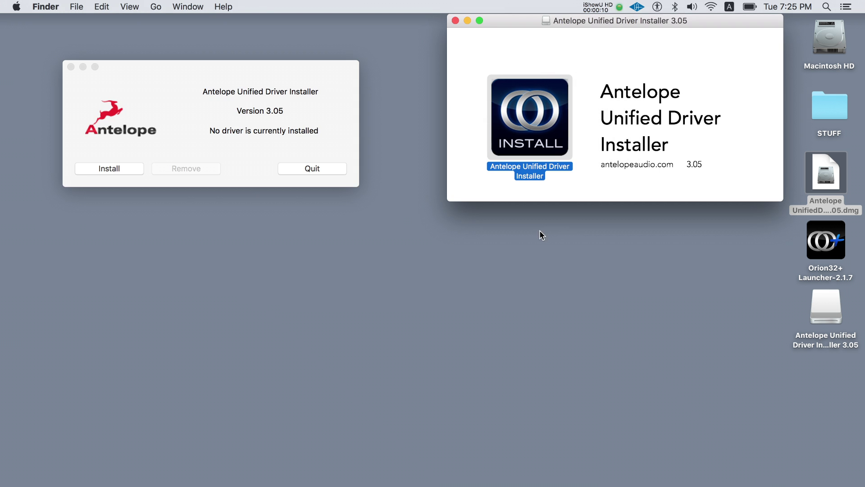
Install driver version 3.05, authorizing the helper with the admin password, and dismiss the completion notice
left_click(99, 168)
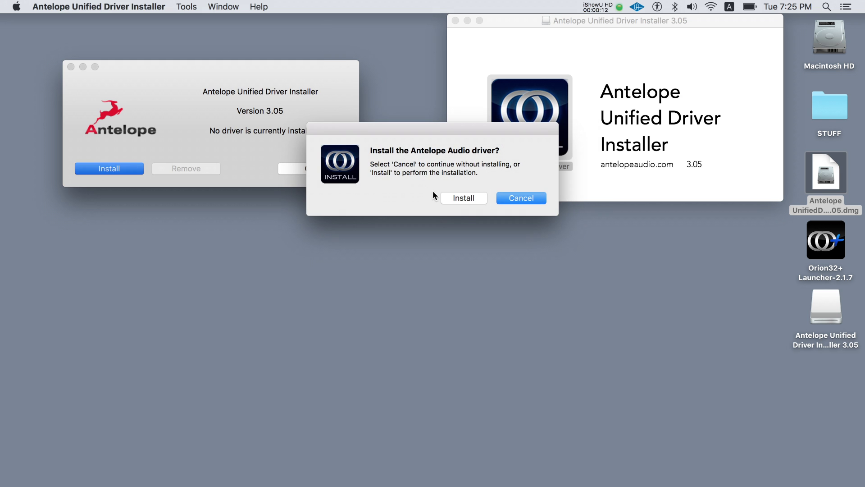
left_click(455, 198)
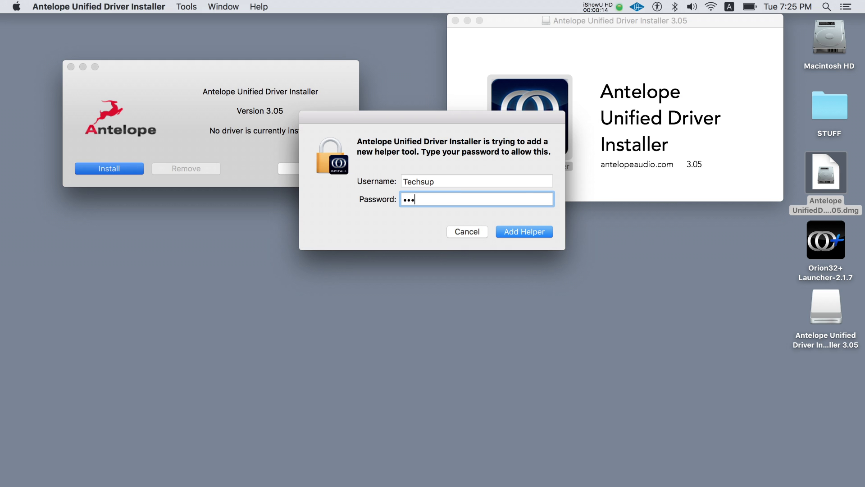
left_click(534, 233)
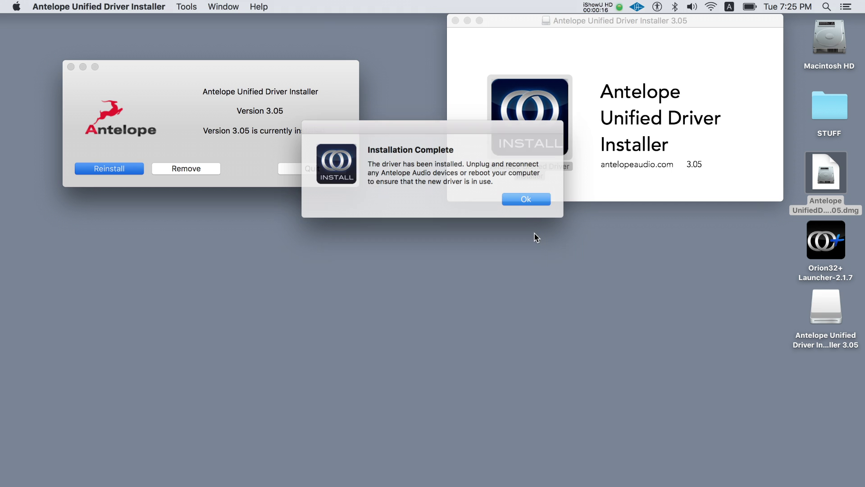
left_click(523, 198)
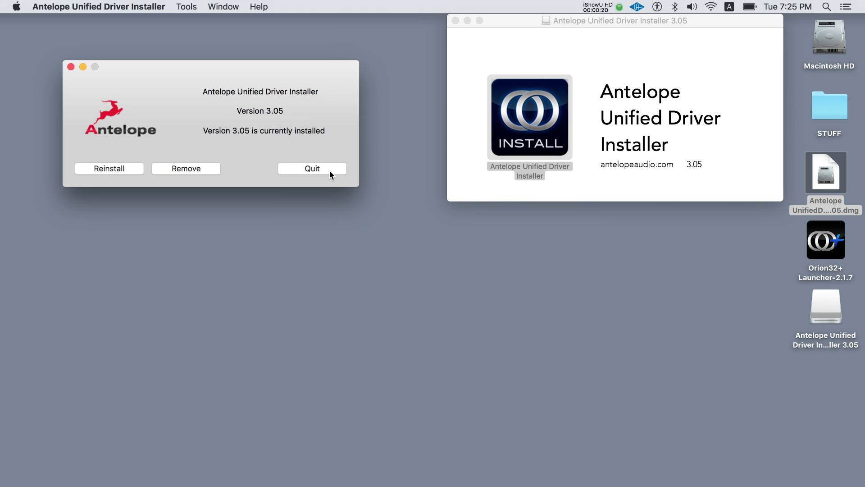
Quit the driver installer, eject the installer volume, and launch the Orion32+ Launcher
left_click(312, 168)
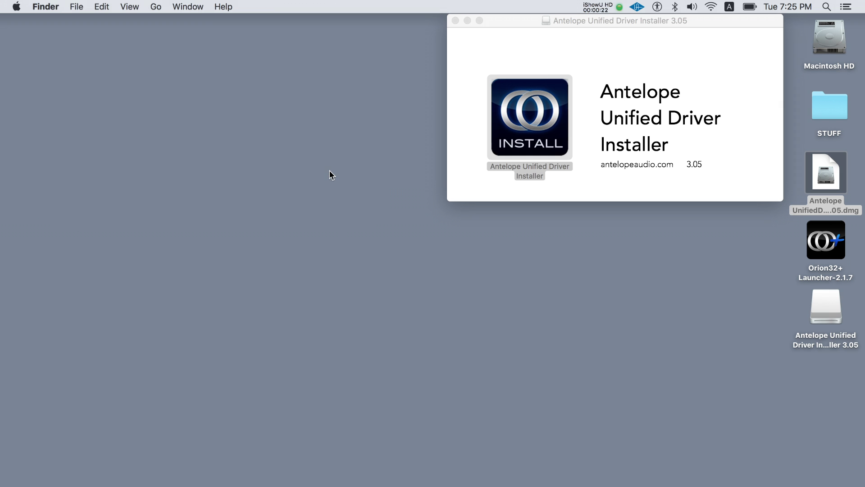
left_click(565, 145)
key("cmd+e")
left_click(822, 269)
double_click(821, 265)
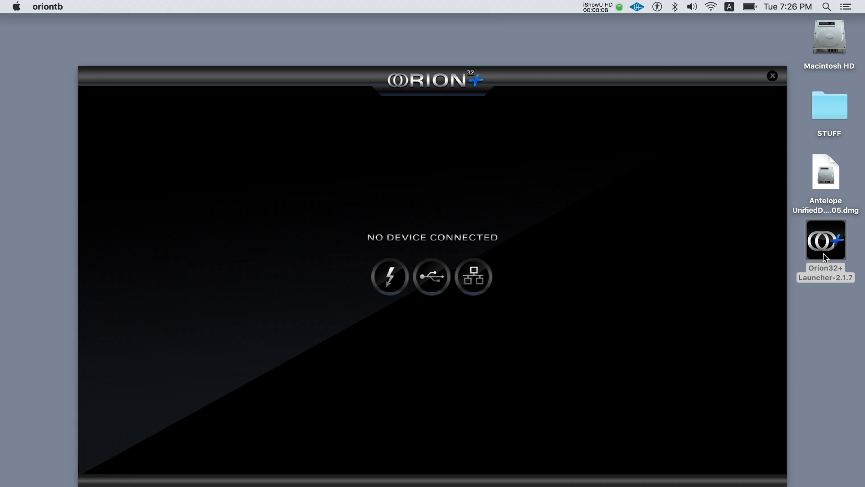
Register a new Antelope ID with a username, e-mail address and password
type("gregor998")
key("Tab")
key("Tab")
type("********")
key("Tab")
type("********")
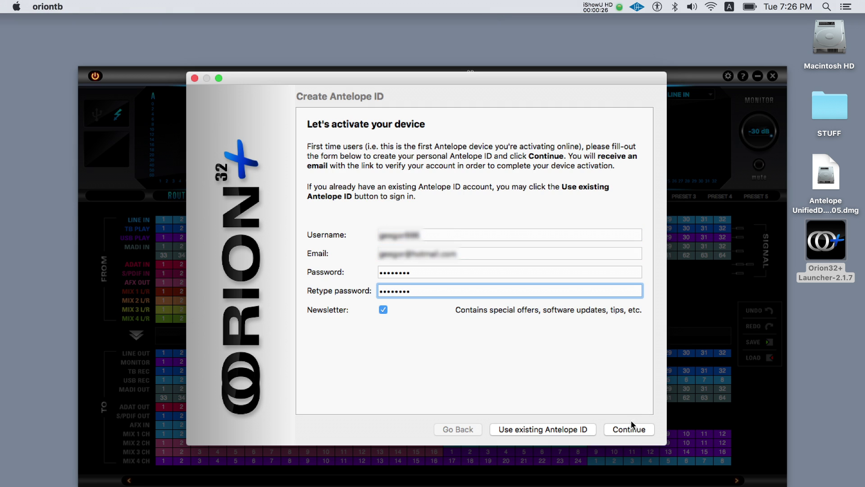
left_click(626, 426)
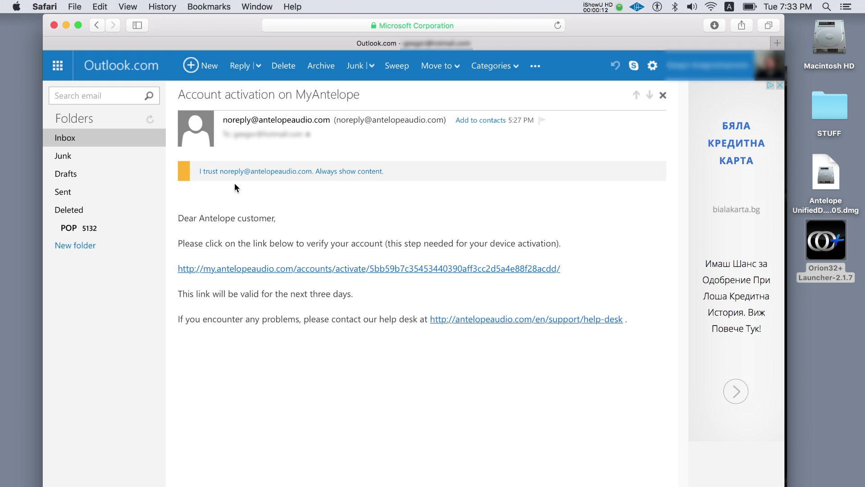
Follow the verification link in the 'Account activation on MyAntelope' email
left_click(274, 270)
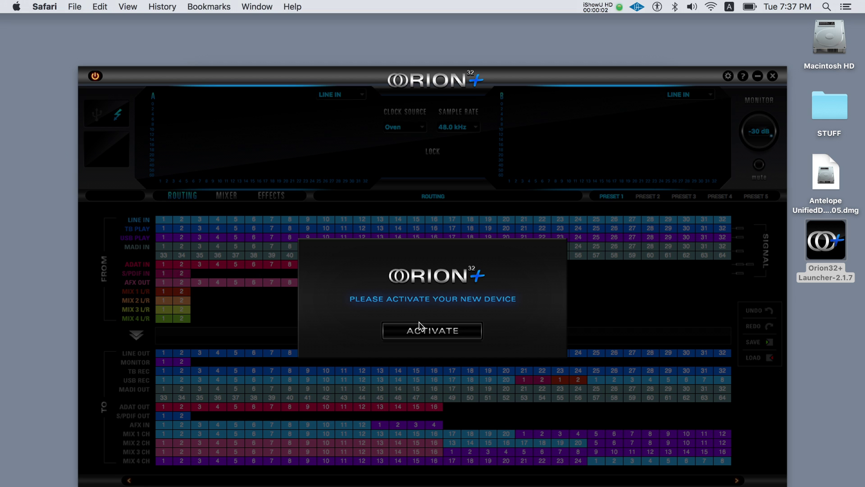
Activate the device by signing in with the existing Antelope ID and choosing Logic Pro as DAW
left_click(426, 332)
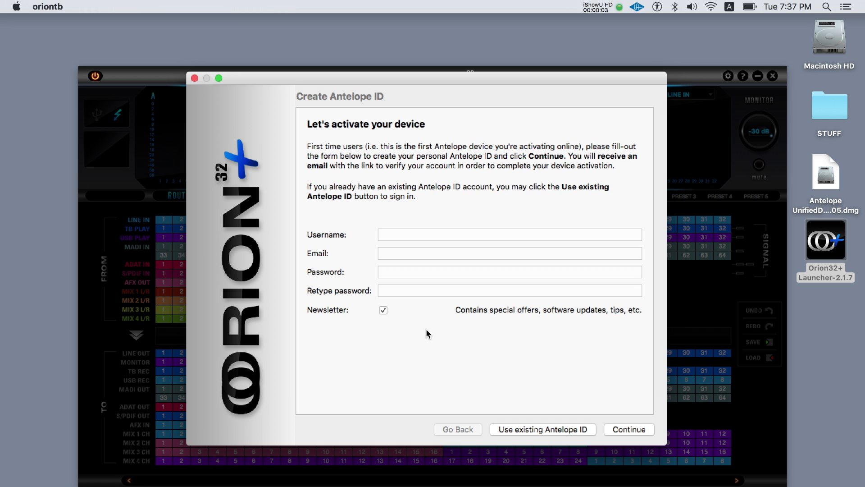
left_click(560, 432)
left_click(397, 192)
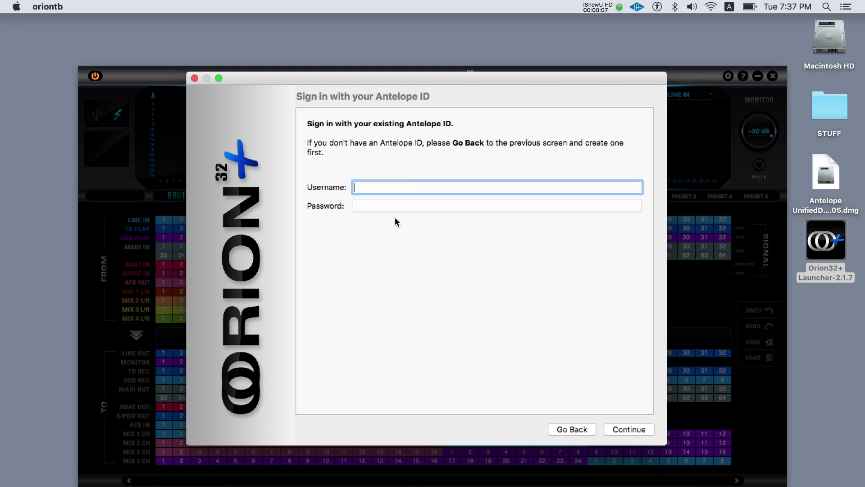
type("gregor")
key("Tab")
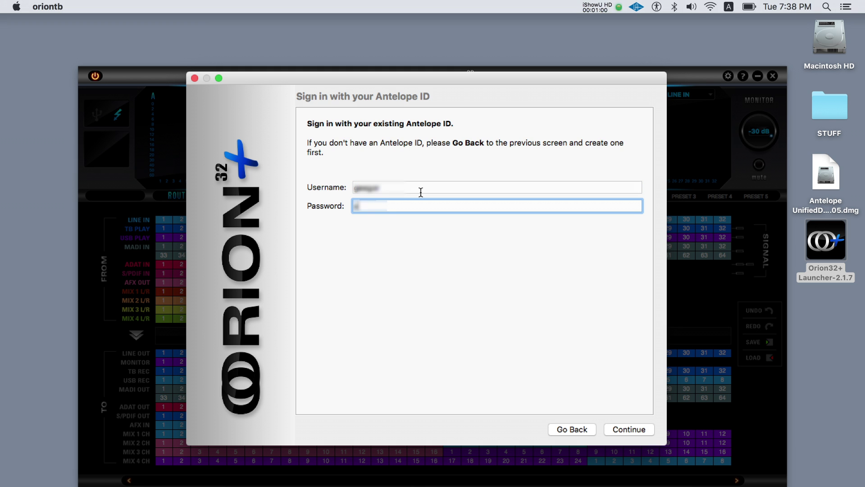
type("•••••••••")
left_click(613, 429)
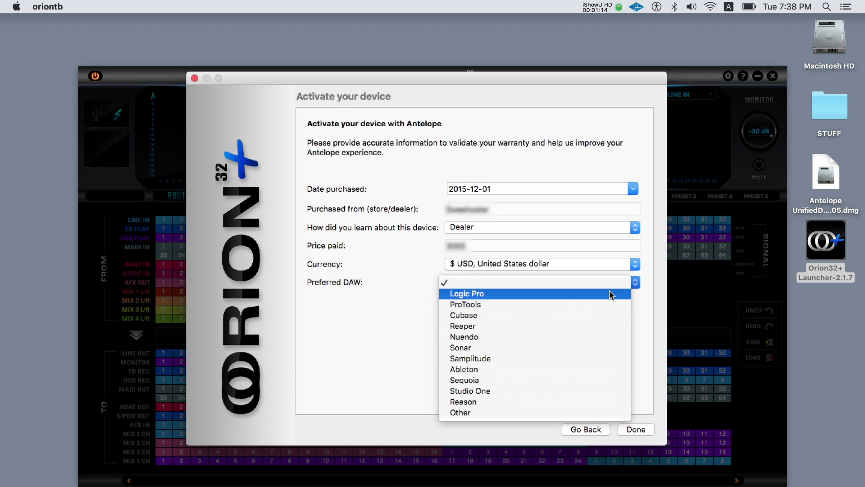
left_click(611, 294)
left_click(628, 429)
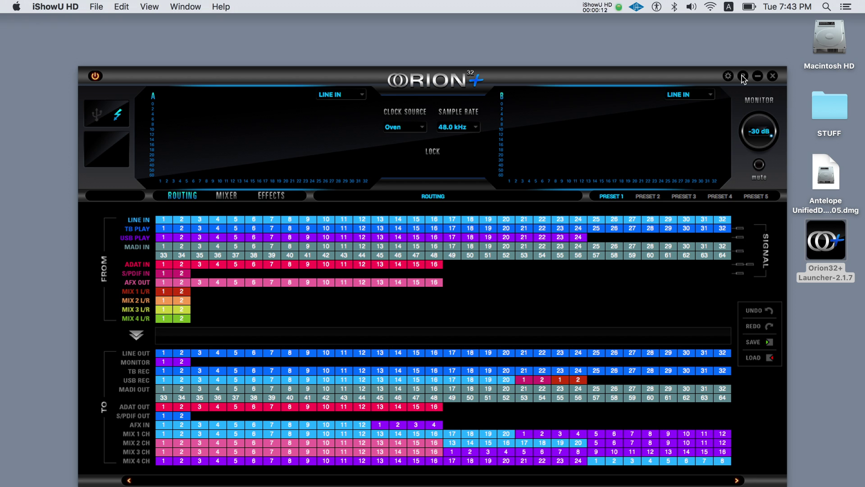
Flash firmware OrionTB_3.0_3.1_3.2_4.0_4.1_5.0_5.1_rc1.31, with 'Newer versions only' unchecked
left_click(743, 76)
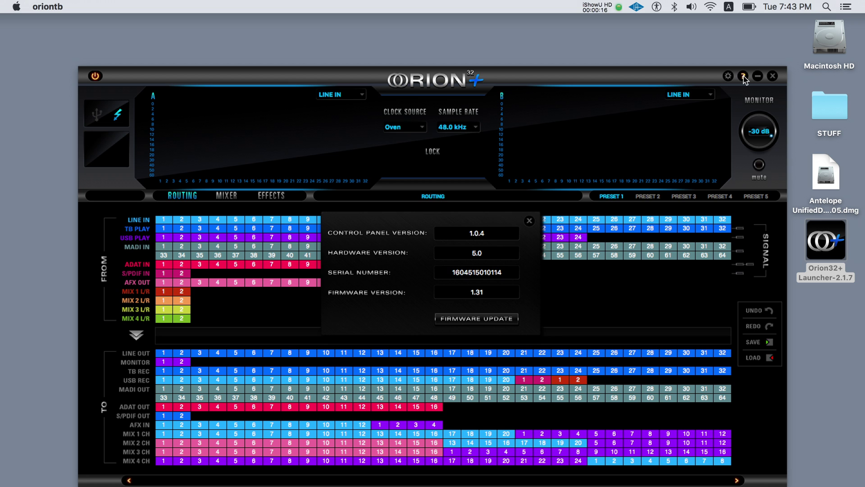
left_click(494, 318)
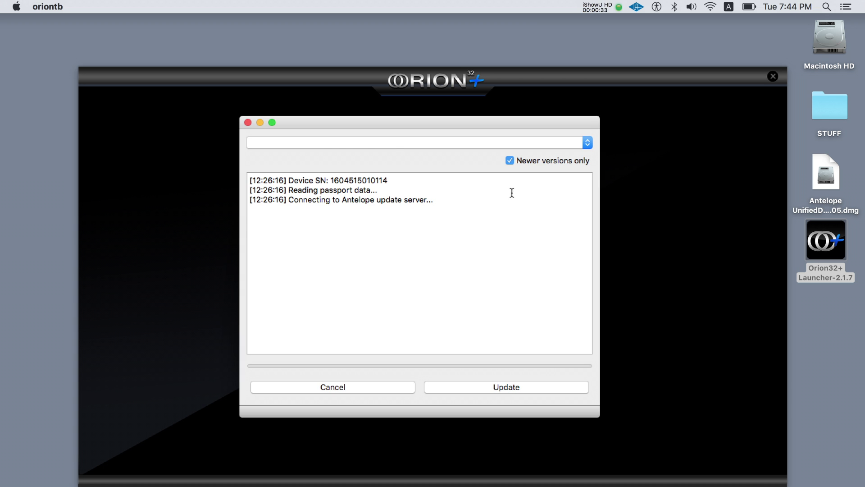
left_click(510, 160)
left_click(521, 142)
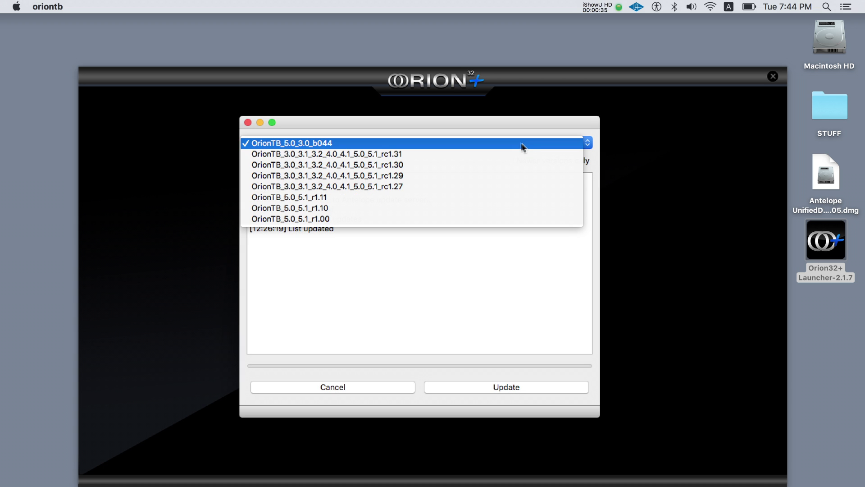
left_click(495, 153)
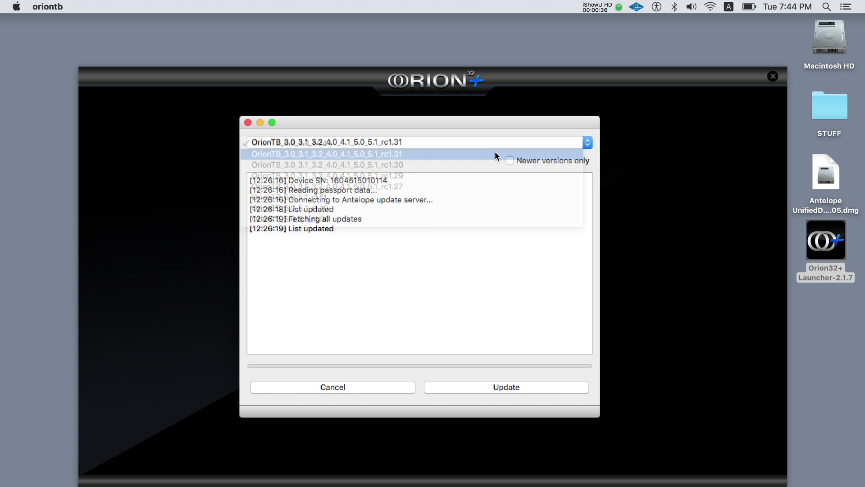
left_click(468, 386)
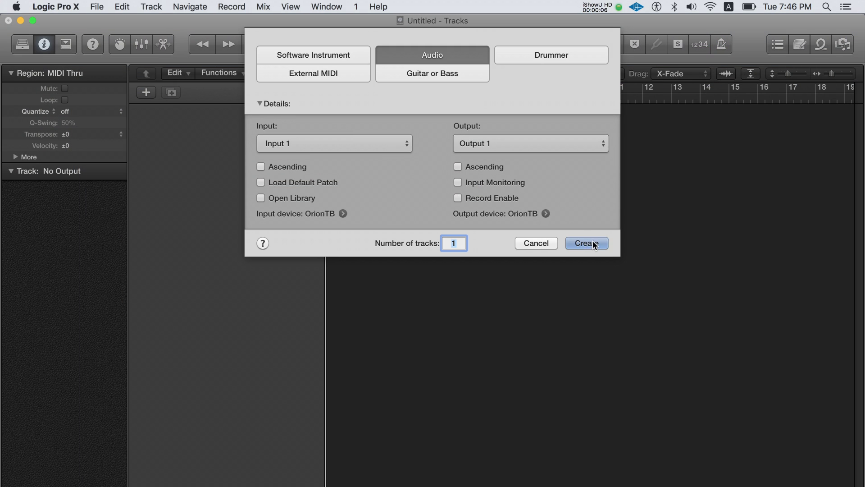
Create an audio track and confirm OrionTB input/output with a 128-sample buffer in Audio preferences
left_click(593, 243)
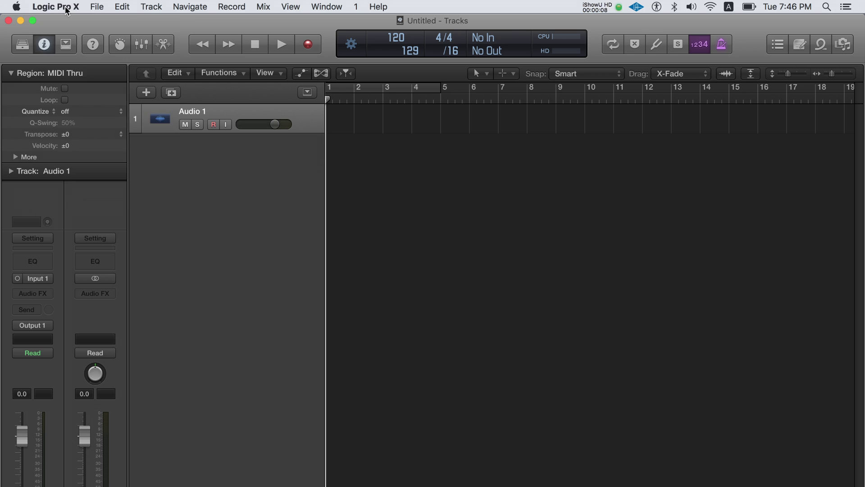
left_click(66, 11)
mouse_move(85, 41)
left_click(213, 53)
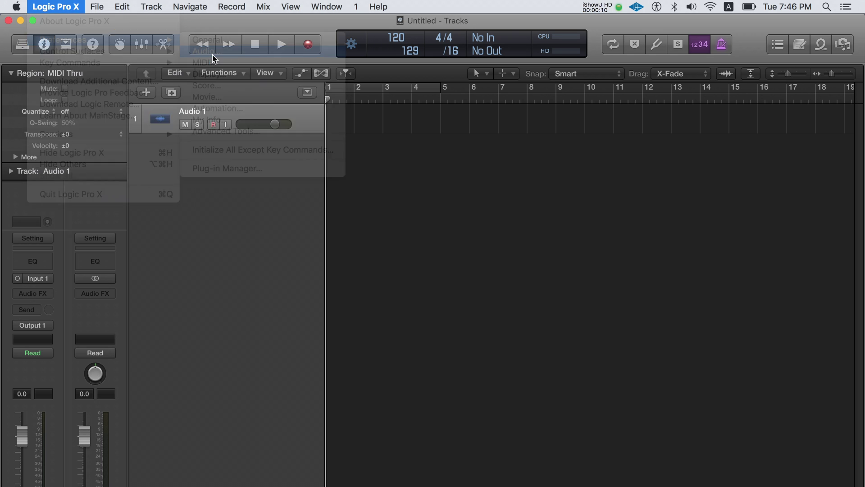
left_click(386, 151)
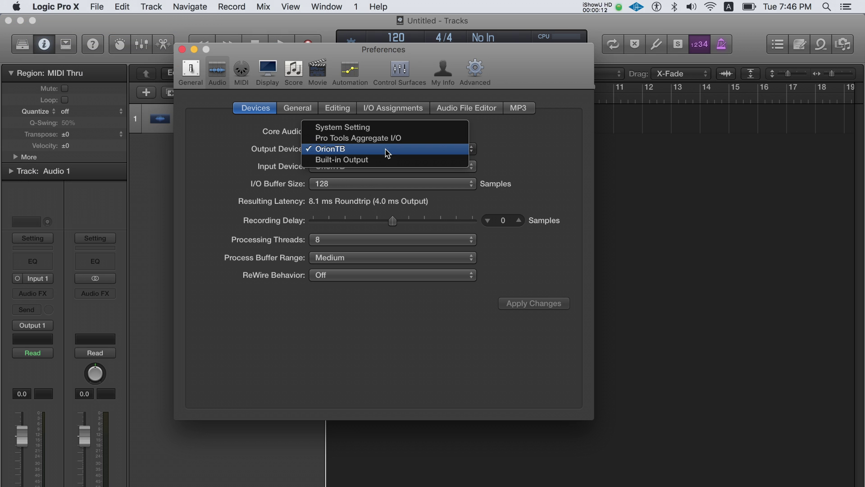
left_click(483, 153)
left_click(471, 166)
left_click(506, 169)
left_click(460, 185)
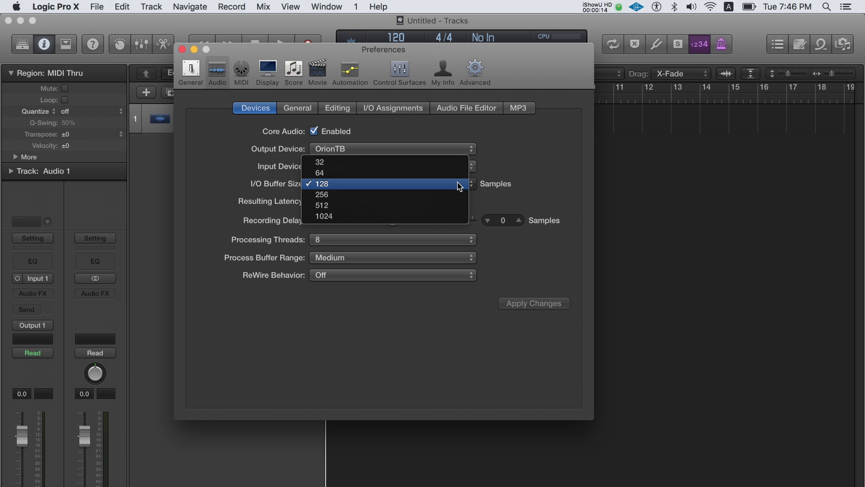
left_click(458, 186)
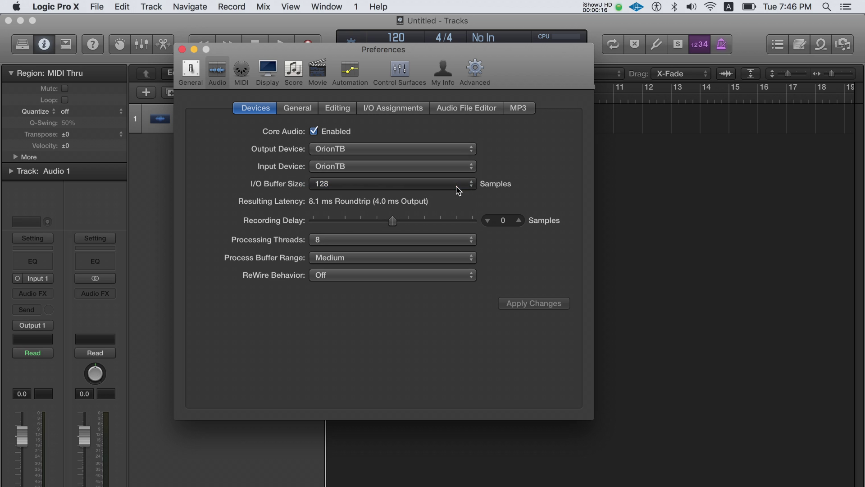
left_click(182, 50)
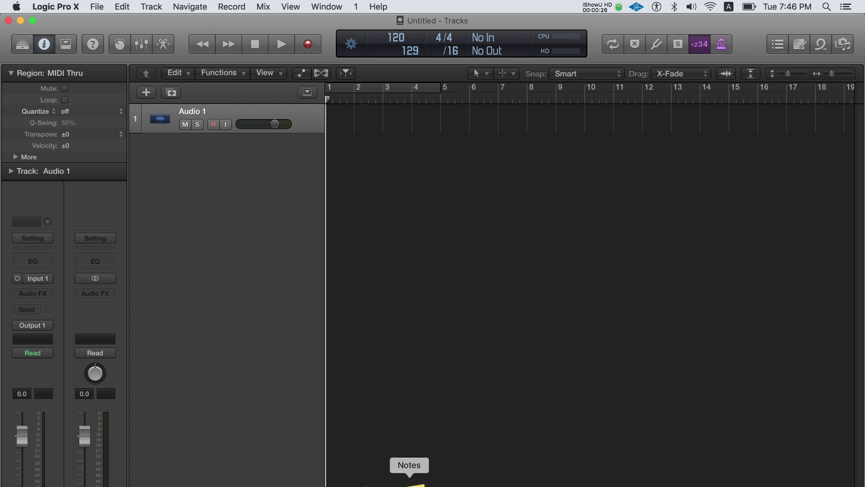
In the routing matrix, drag TB PLAY channels 1–2 onto the MONITOR outputs
left_click(637, 482)
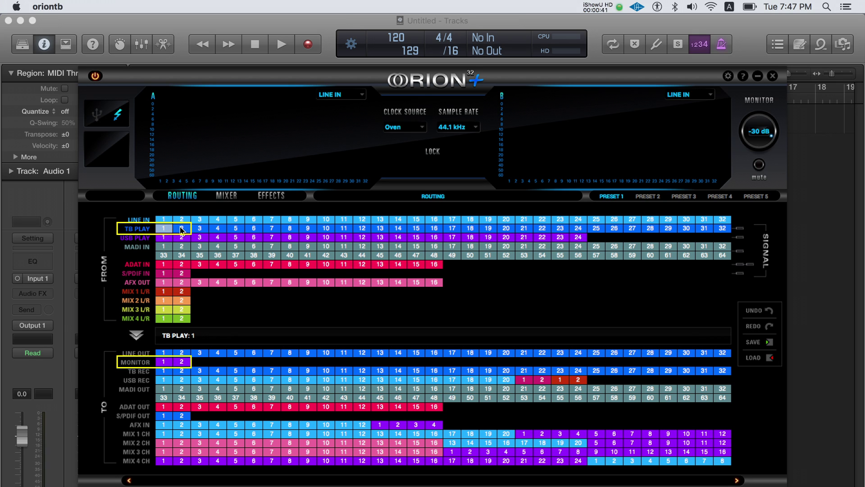
left_click_drag(181, 230, 163, 365)
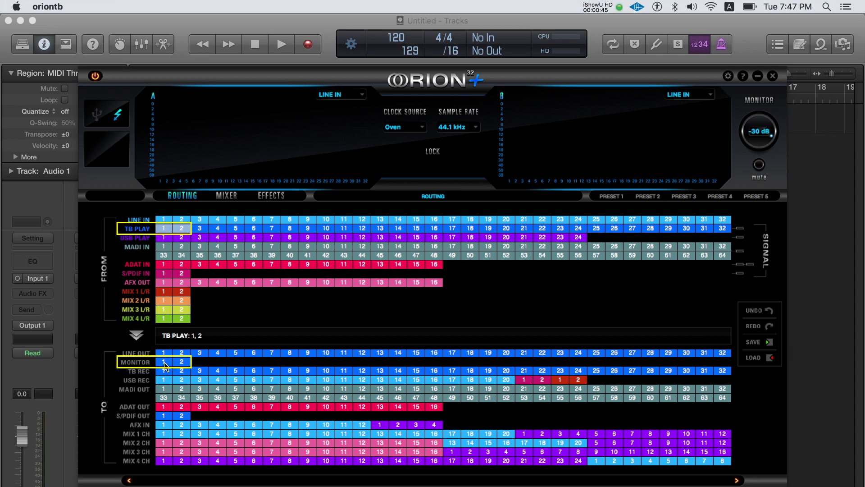
Back in Logic Pro X, add a second and third audio track
key("super+Tab")
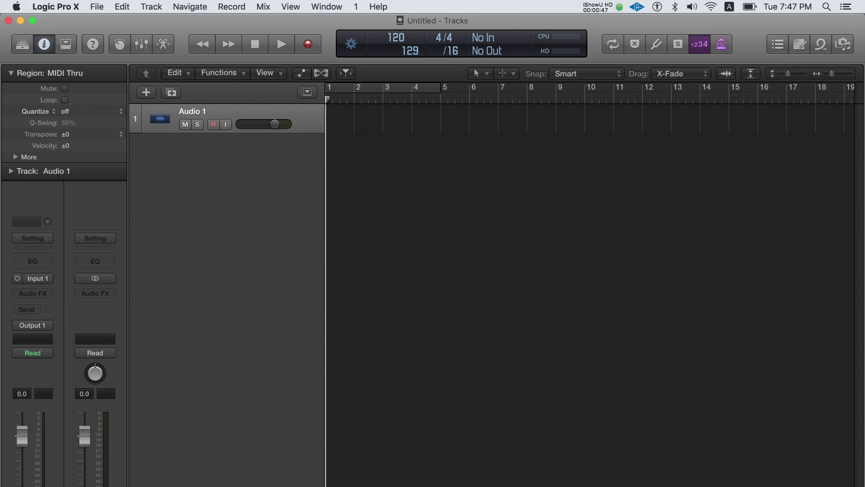
double_click(209, 151)
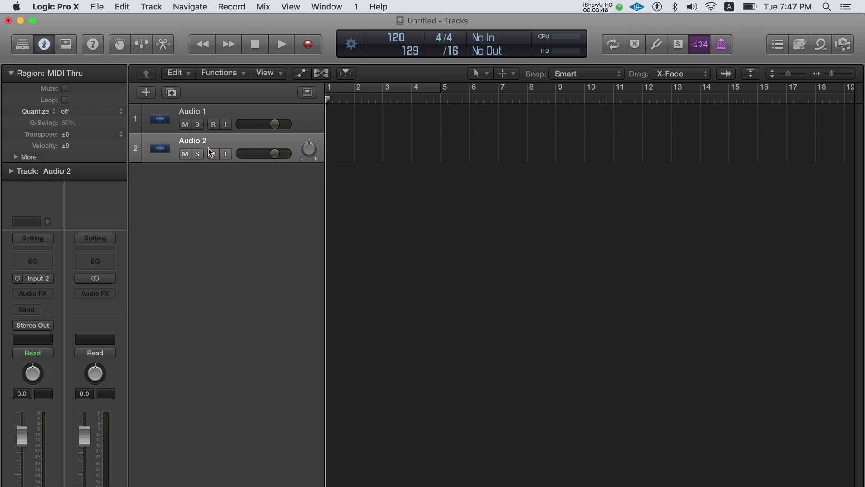
double_click(213, 183)
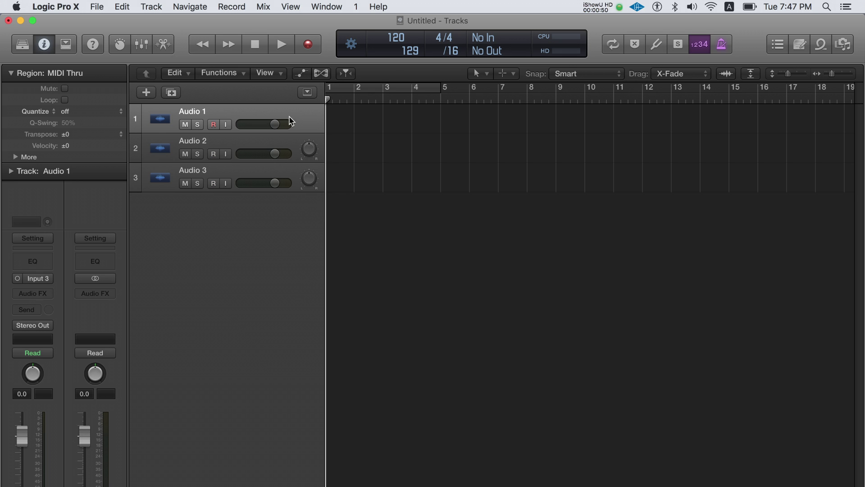
Drag BROND#01.aif from Logic > Brond > Audio Files onto the start of track 1
left_click(843, 44)
left_click(733, 74)
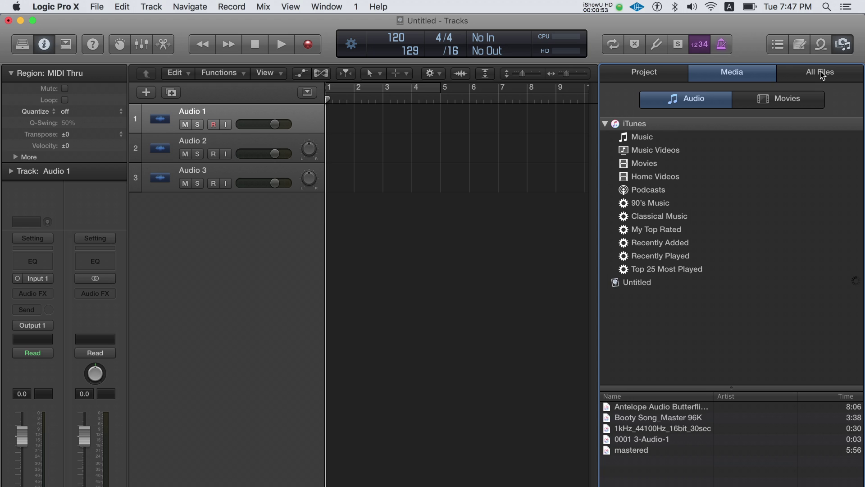
left_click(821, 73)
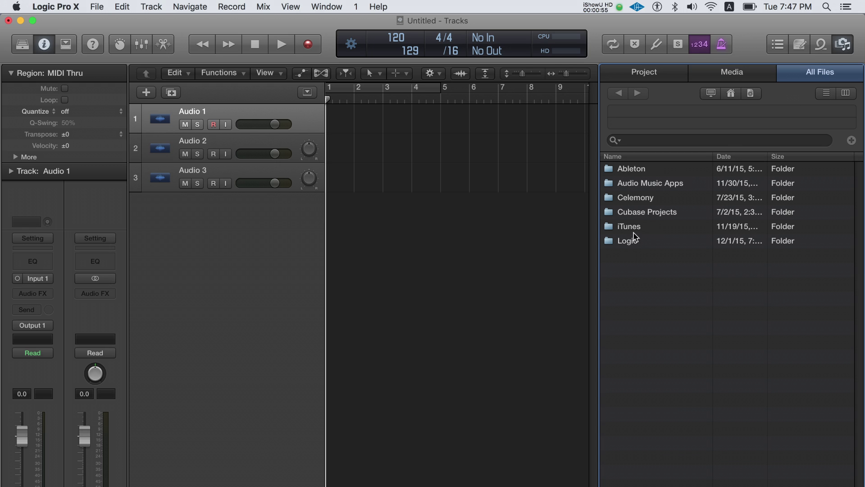
left_click(636, 242)
double_click(636, 242)
left_click(635, 197)
double_click(635, 196)
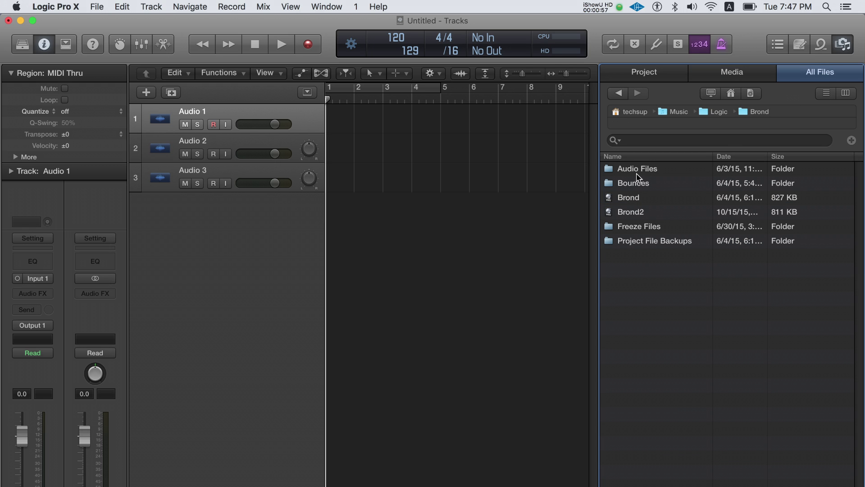
left_click(639, 171)
double_click(639, 172)
left_click_drag(640, 168, 334, 120)
Close the file browser and start playback, returning to the Orion32+ Control Panel
left_click(850, 48)
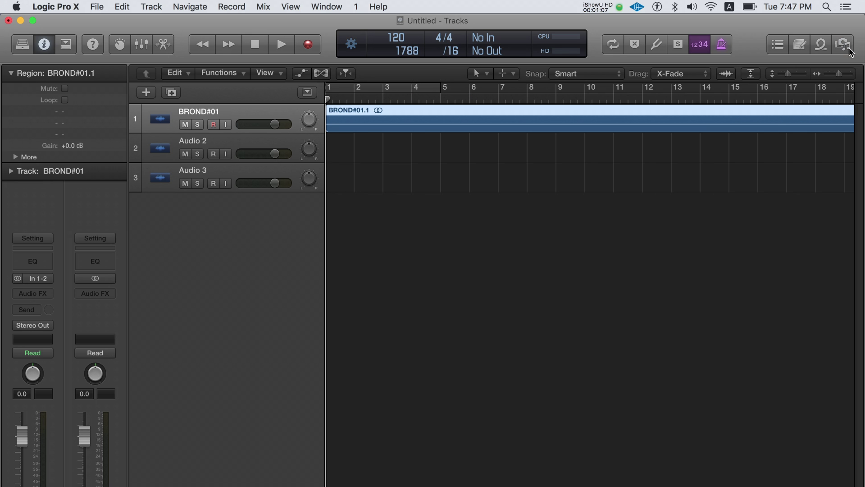
key("space")
key("super+Tab")
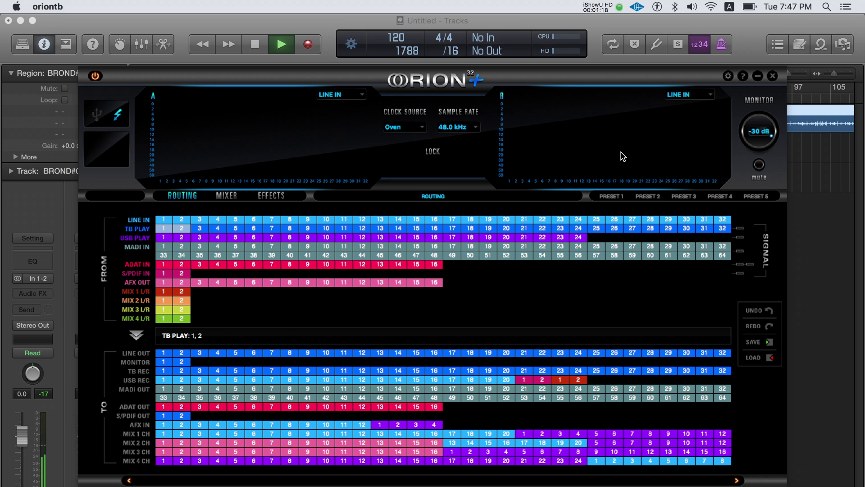
Set meter side A to TB PLAY and side B to MONITOR, then raise the MONITOR level
left_click(359, 94)
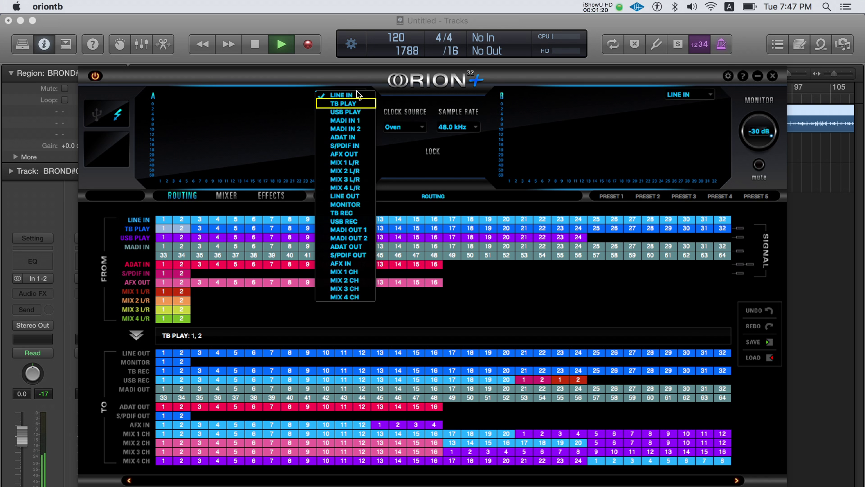
left_click(352, 105)
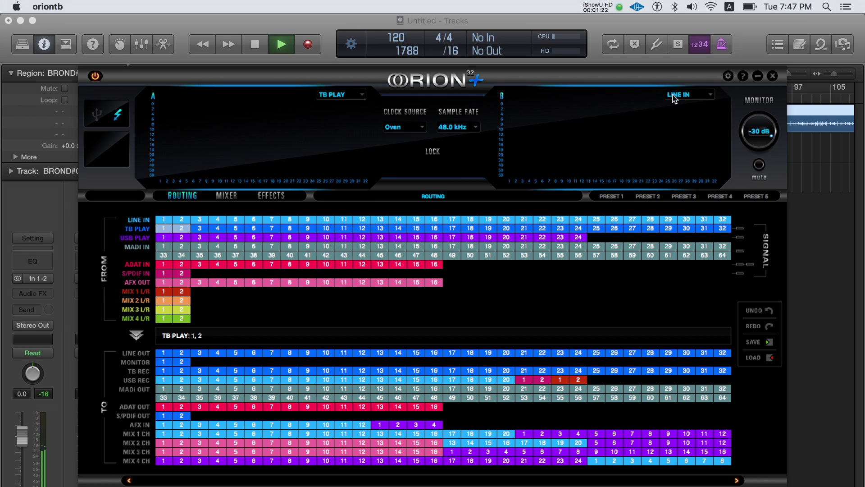
left_click(703, 96)
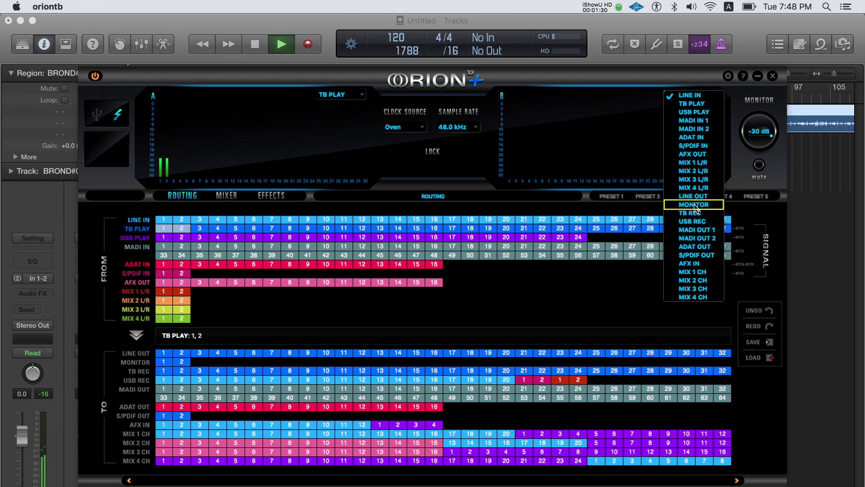
left_click(696, 206)
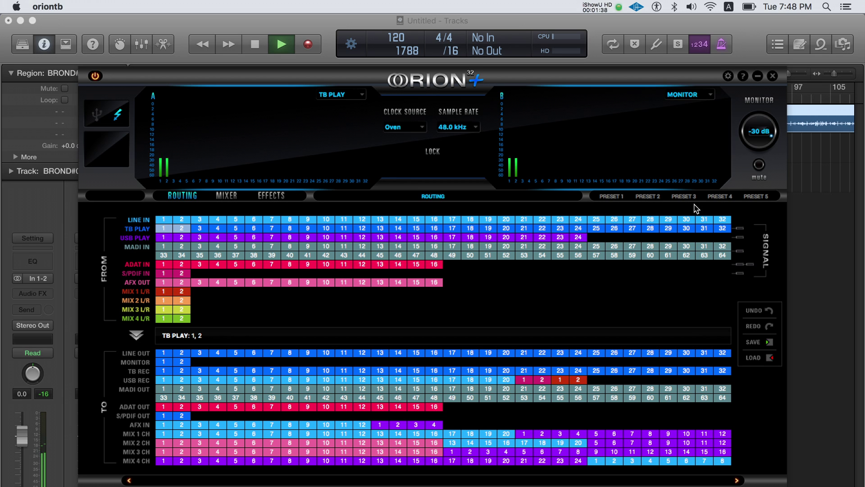
scroll(755, 131, "up", 3)
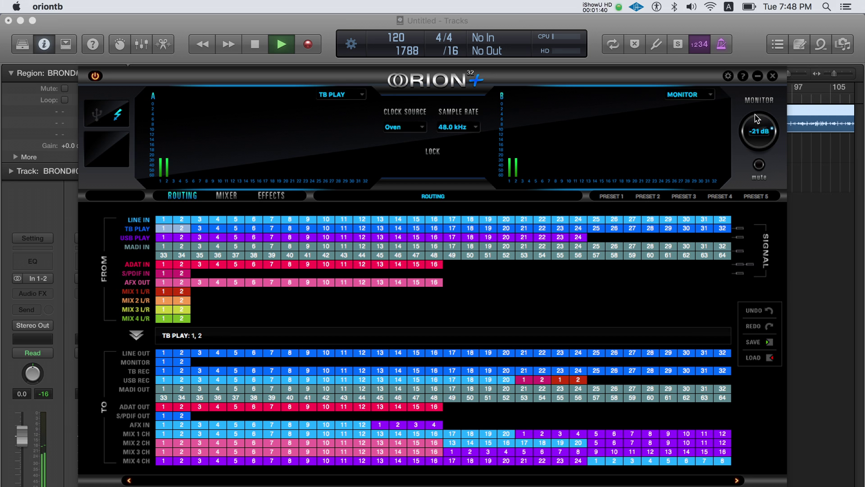